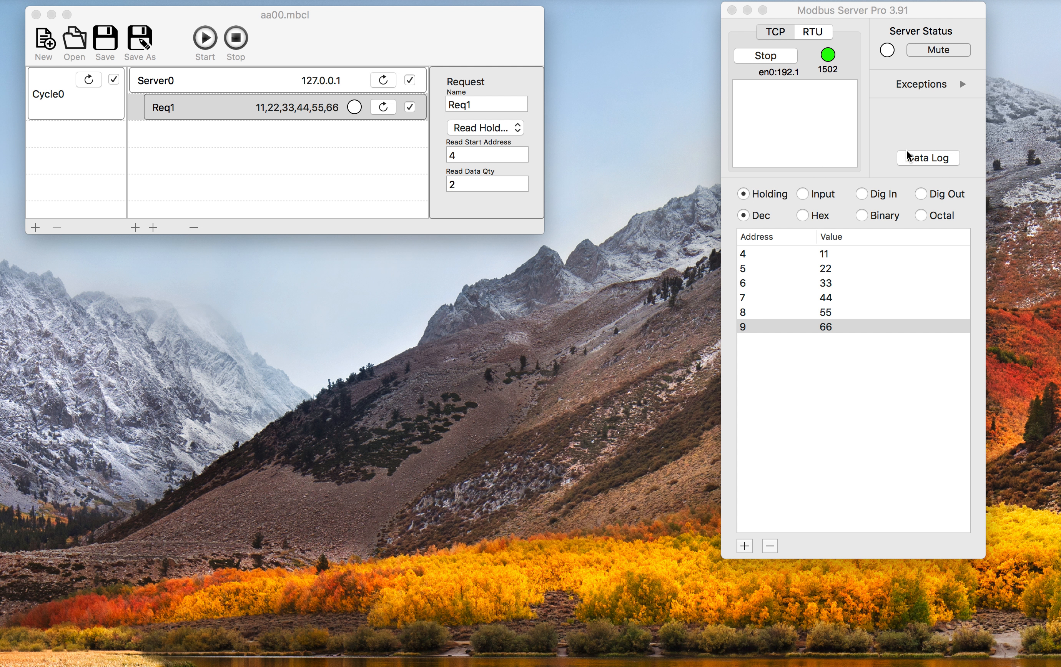
Open the server's data log and send Req1 once so its traffic is logged.
click(928, 158)
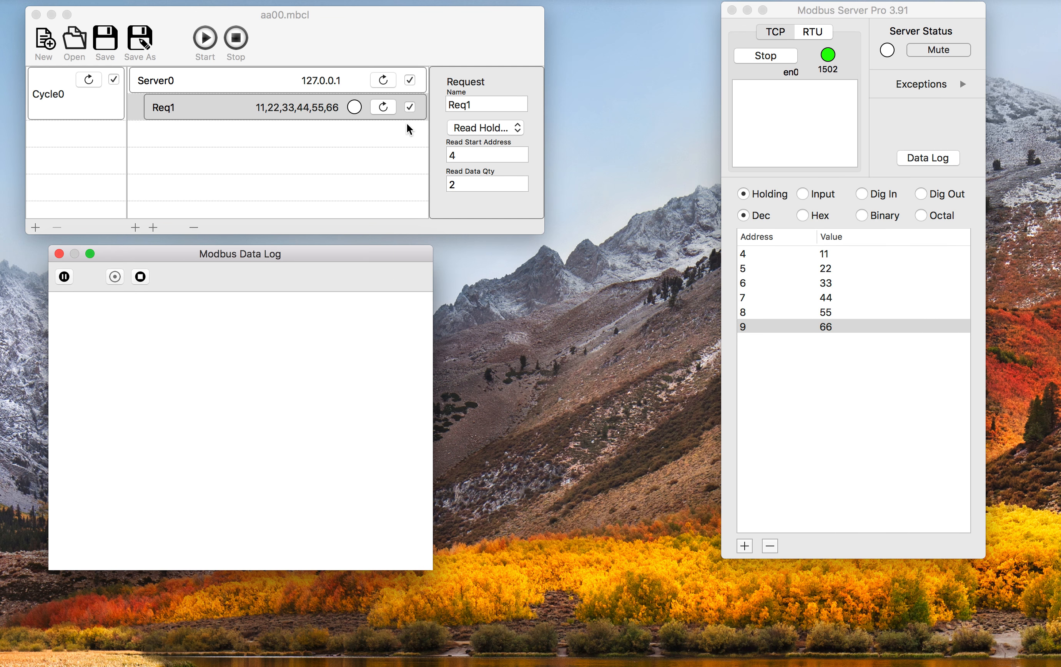
click(385, 107)
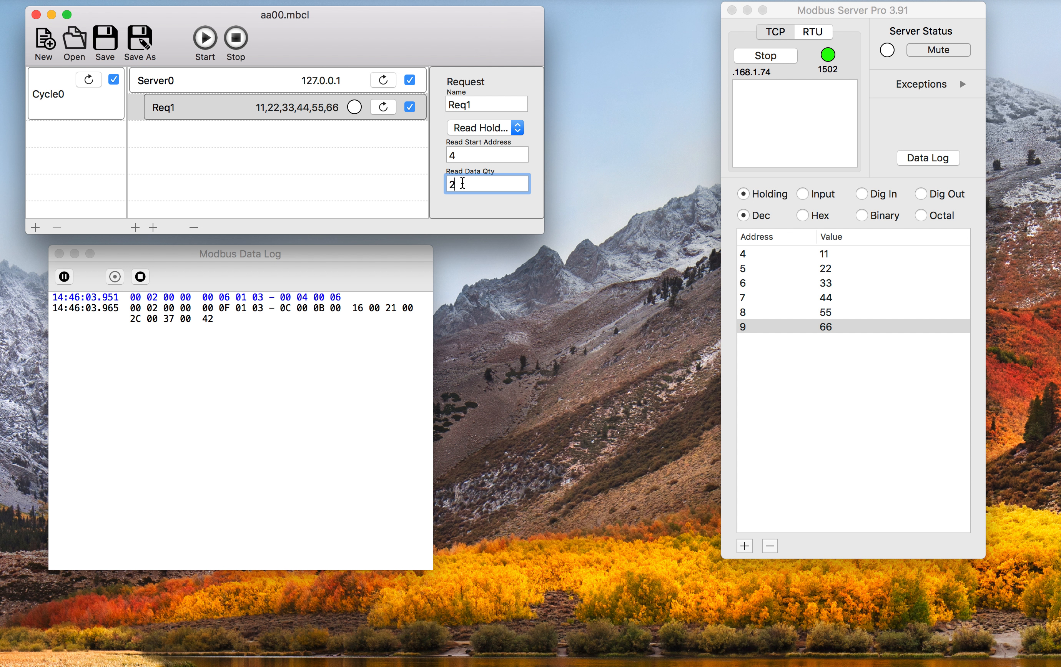
Set Req1's Read Data Qty to 1 and send the request.
key(BackSpace)
text(1)
key(Return)
click(384, 106)
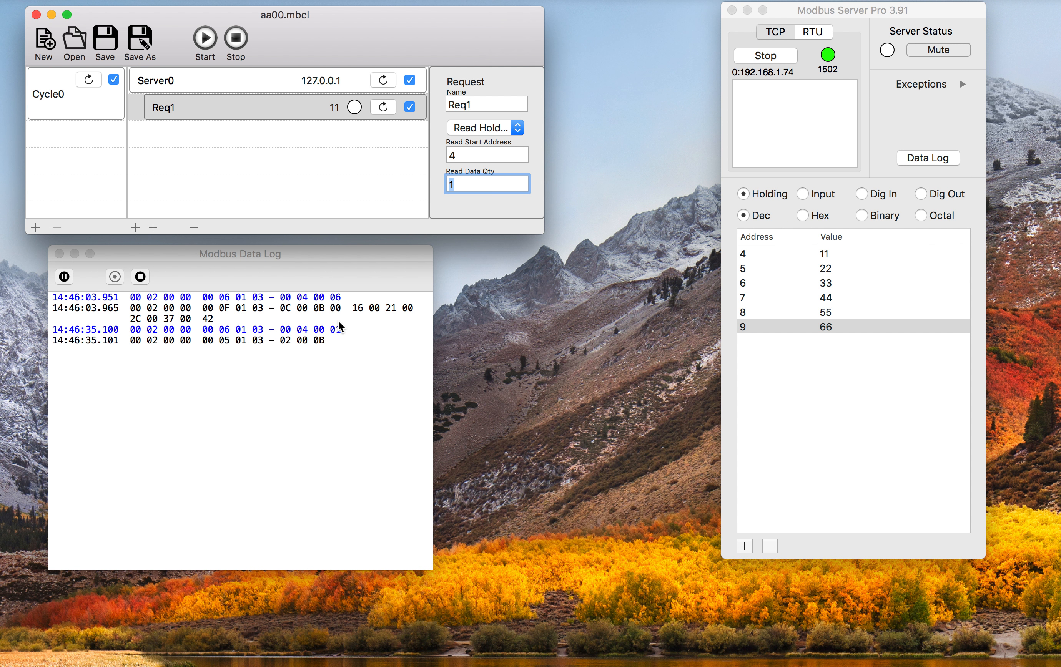
Pause the data log display and send Req1 twice while it is paused.
click(65, 277)
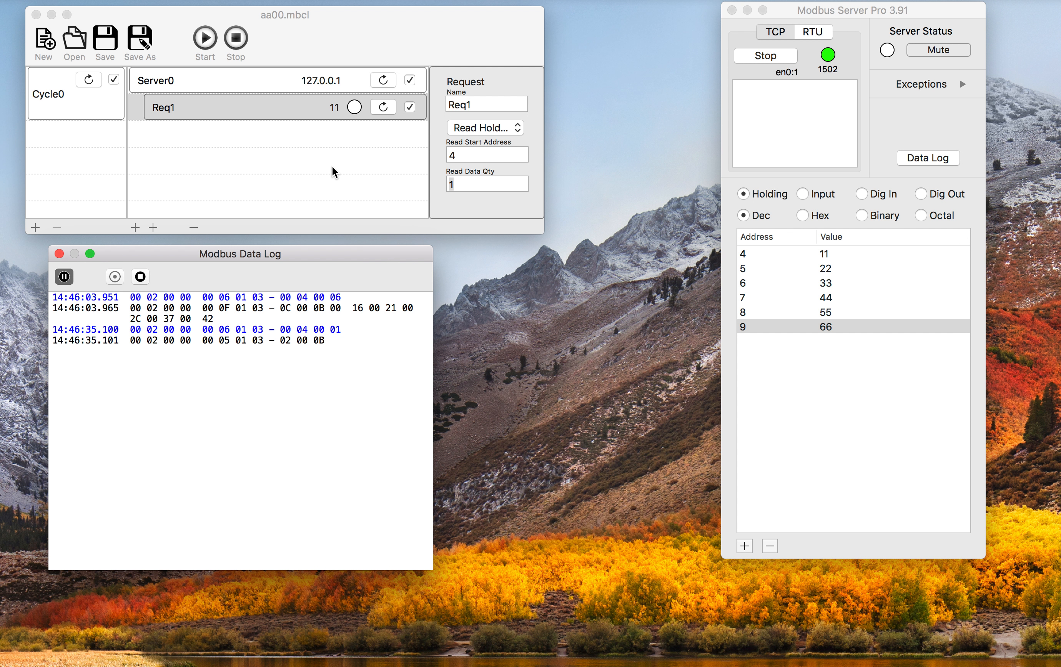
click(386, 33)
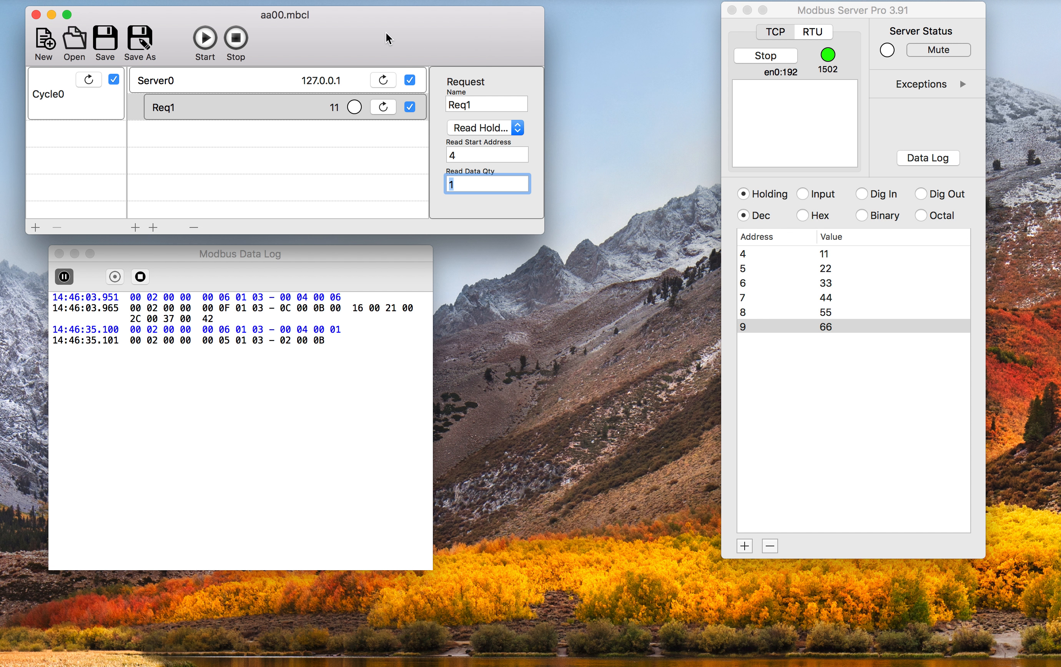
click(383, 107)
click(384, 106)
Set Req1's Read Data Qty to 3 and send the request.
key(BackSpace)
text(3)
key(Return)
click(383, 106)
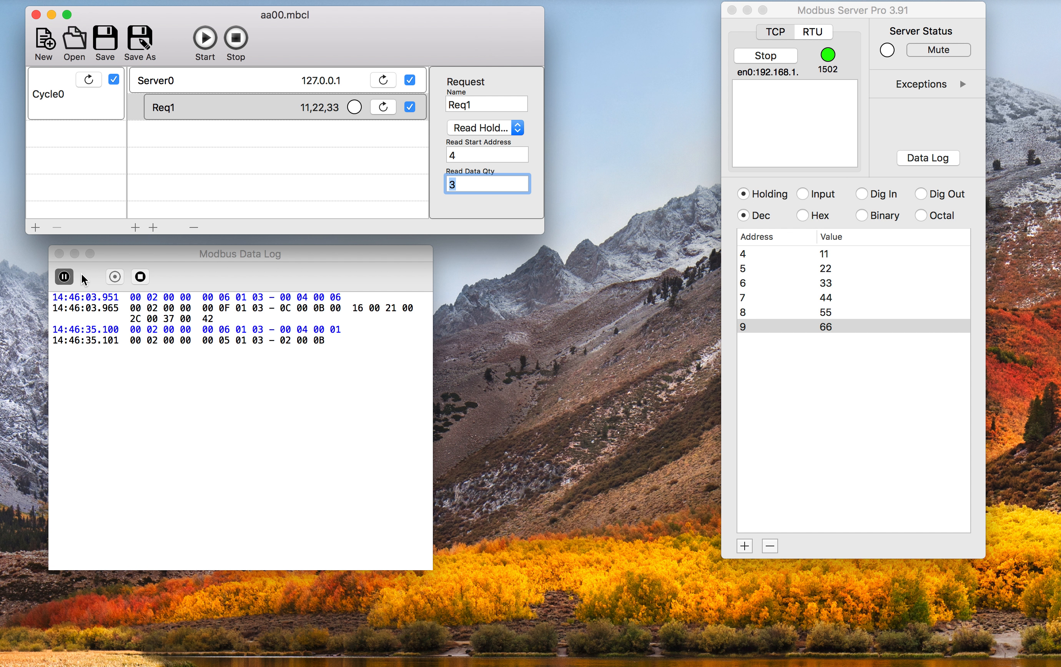
Resume the paused data log display and restart the log's recording.
click(63, 276)
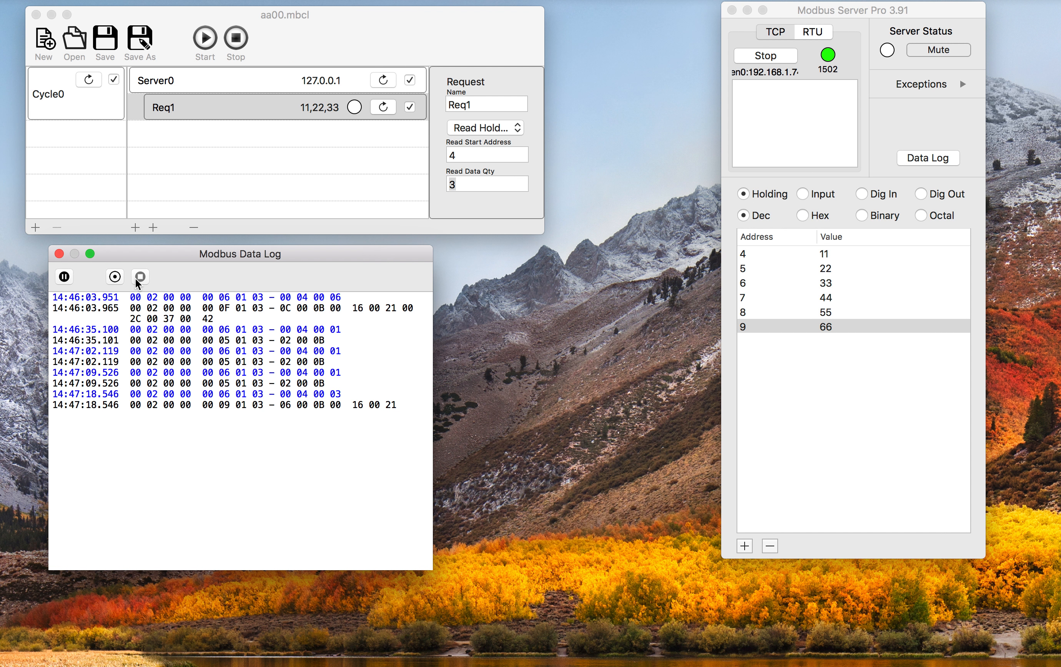
click(115, 278)
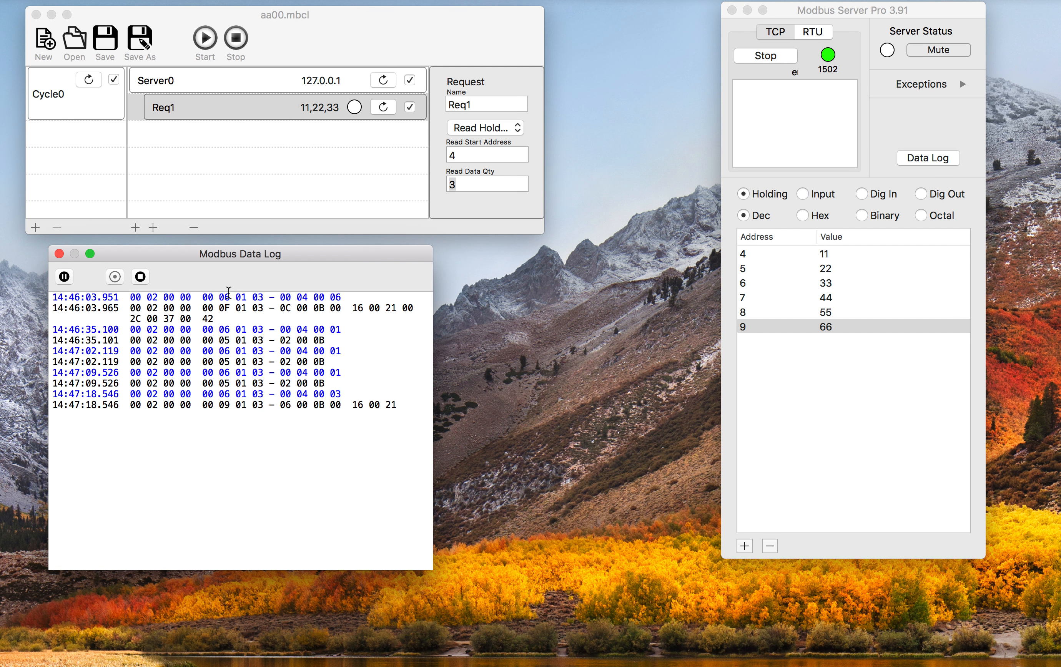
Inspect the decoded details of several requests and responses in the data log, comparing function, quantity and register values.
click(223, 296)
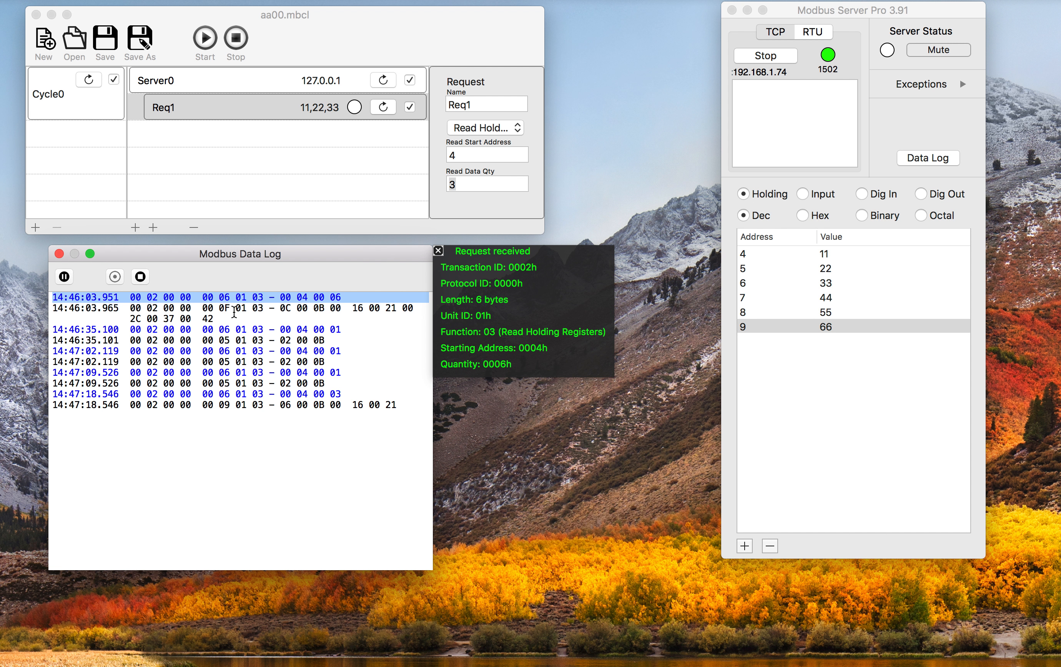
click(178, 314)
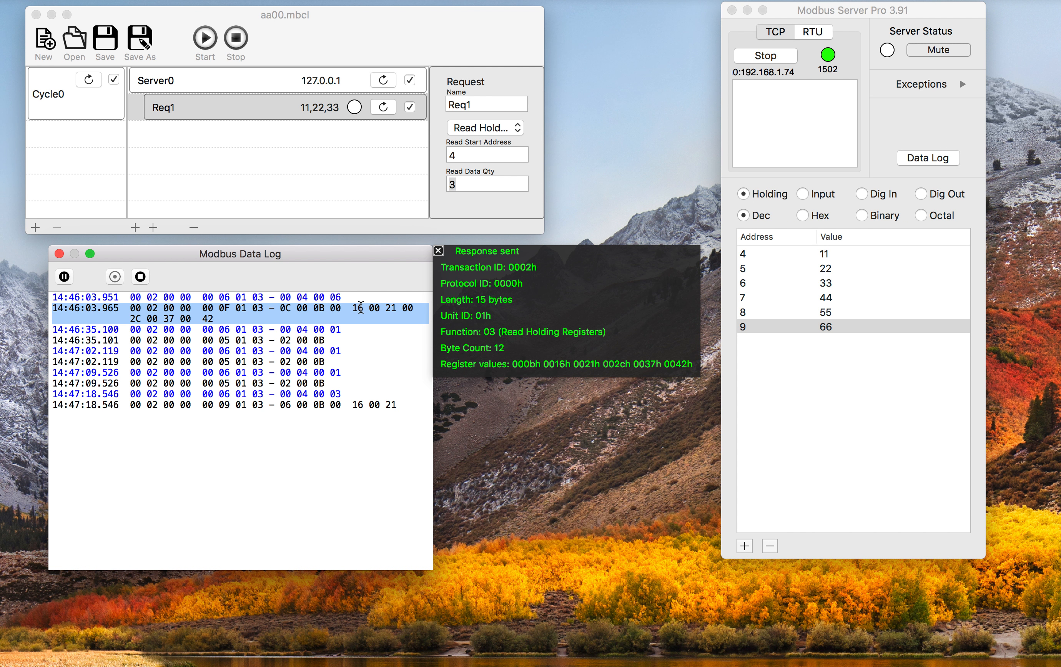
click(322, 297)
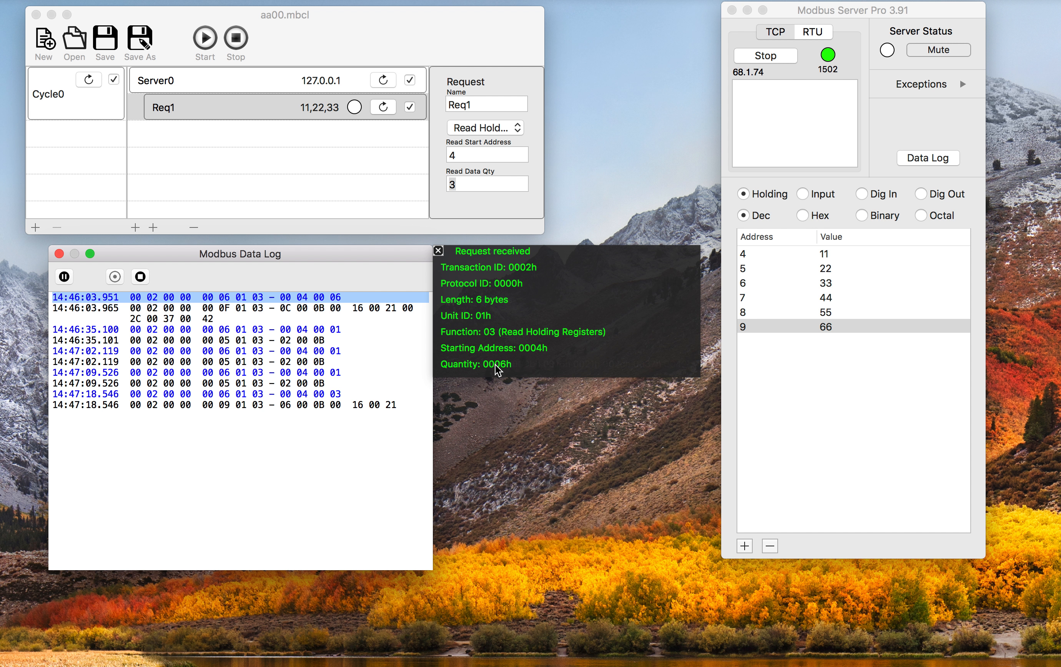
click(378, 314)
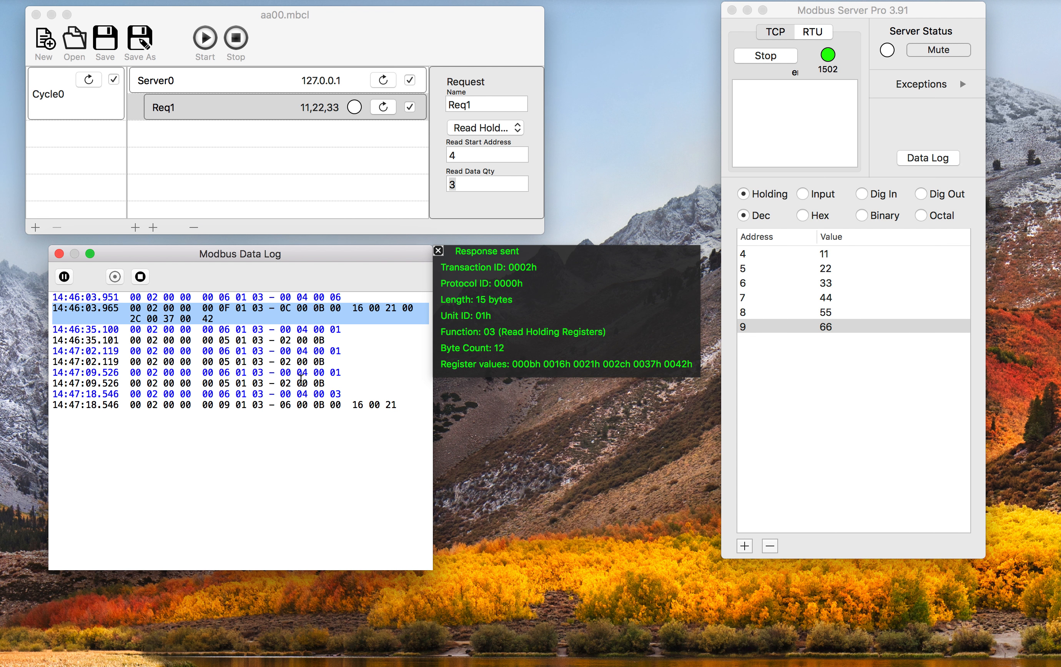
click(302, 373)
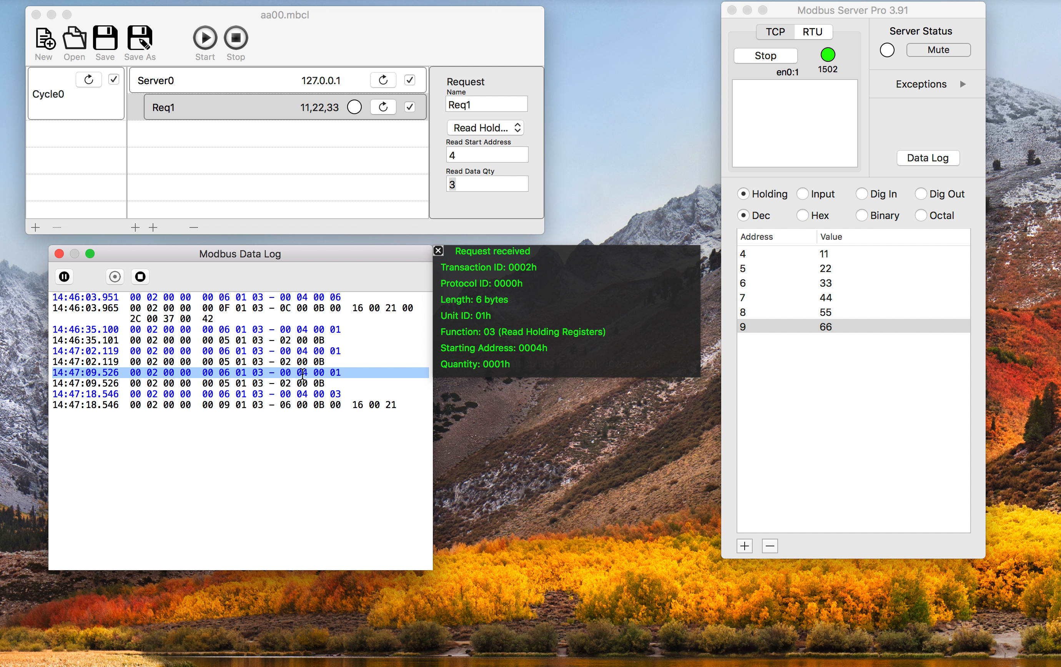
click(305, 361)
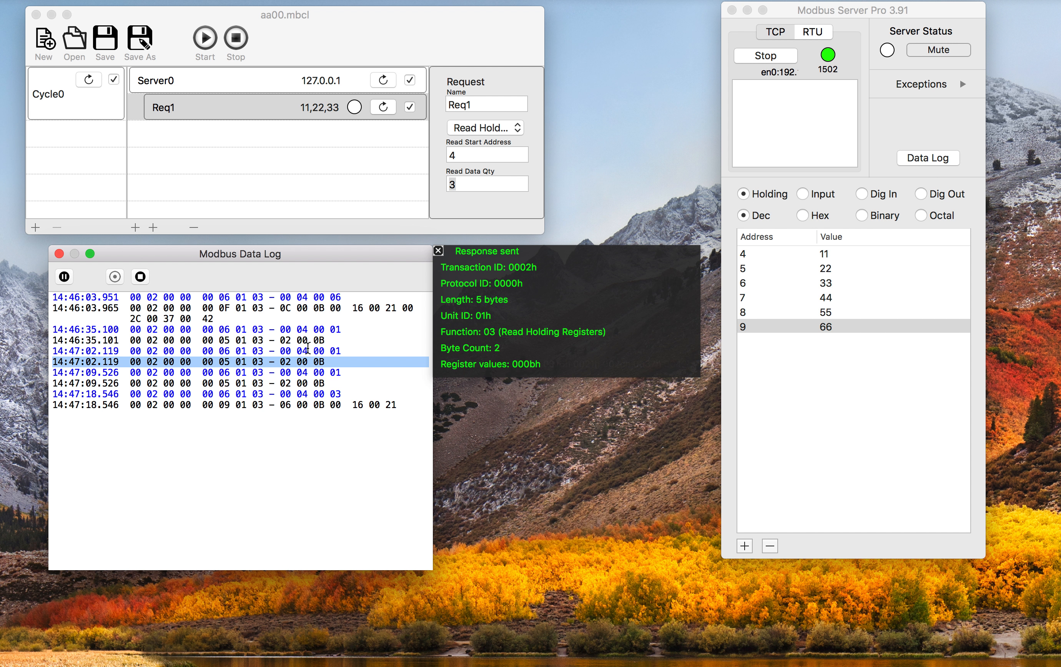
click(306, 351)
click(307, 340)
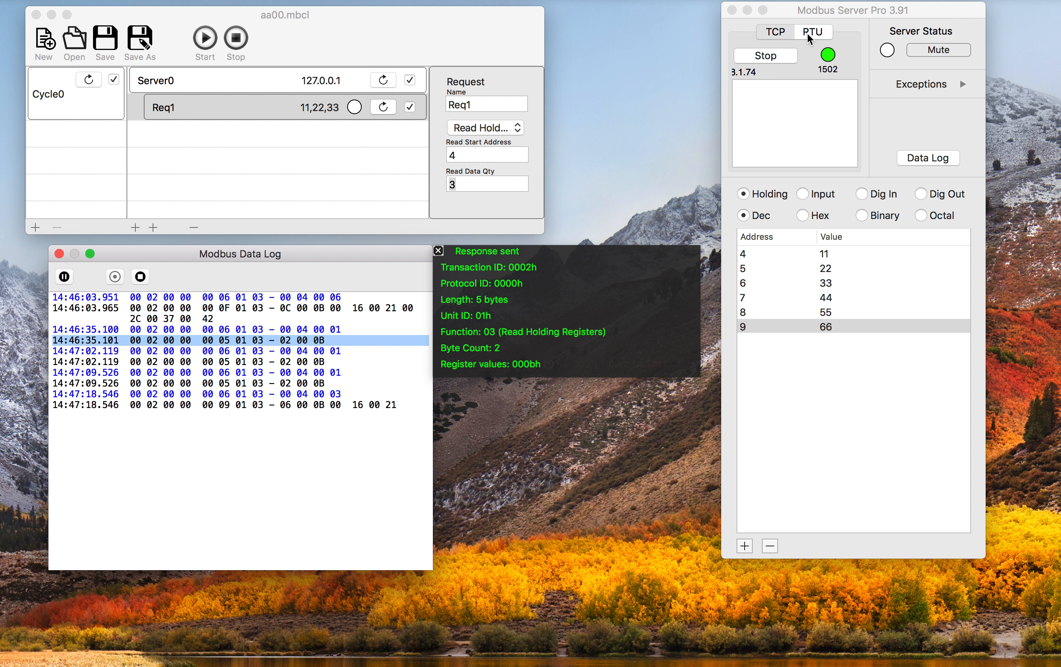
Move the server window to make room, open its exception configuration and simulate an Illegal Address Modbus exception.
drag(823, 11, 726, 9)
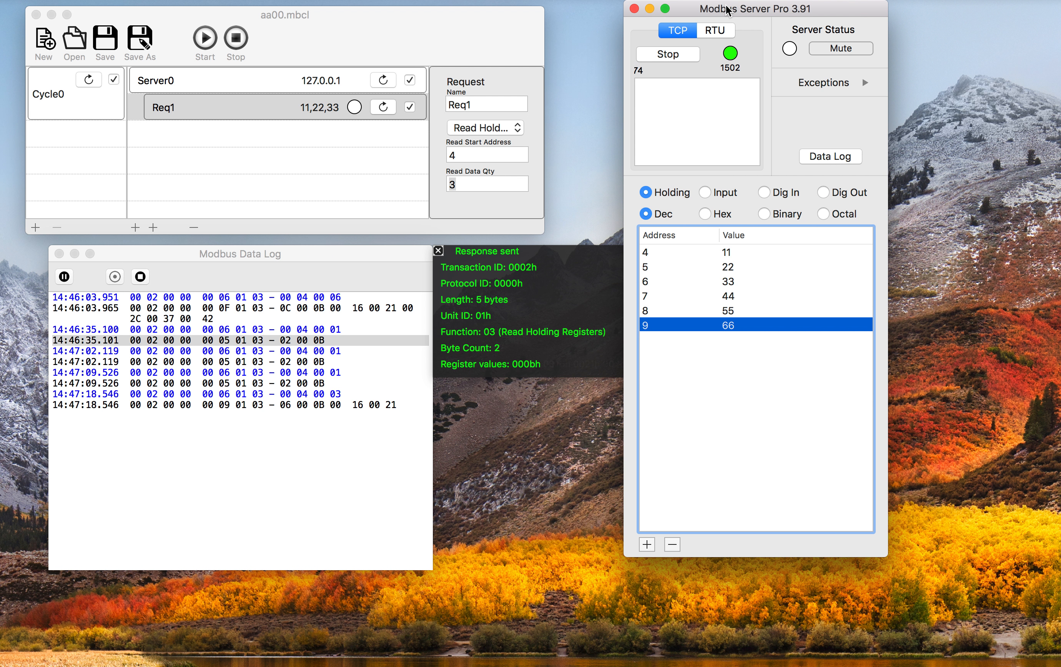
click(830, 85)
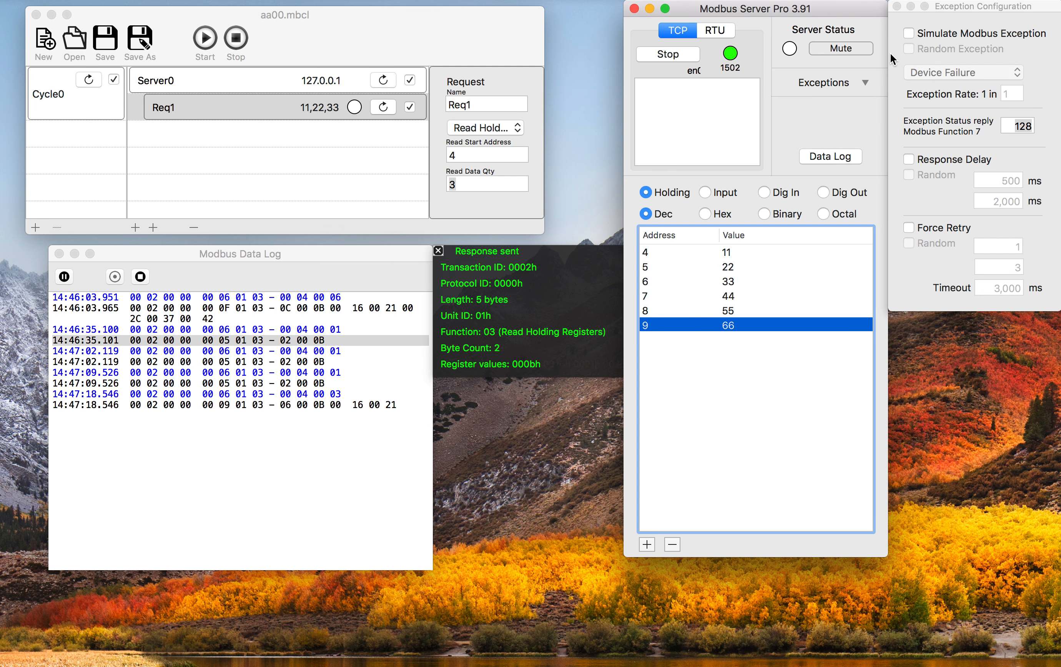
click(909, 33)
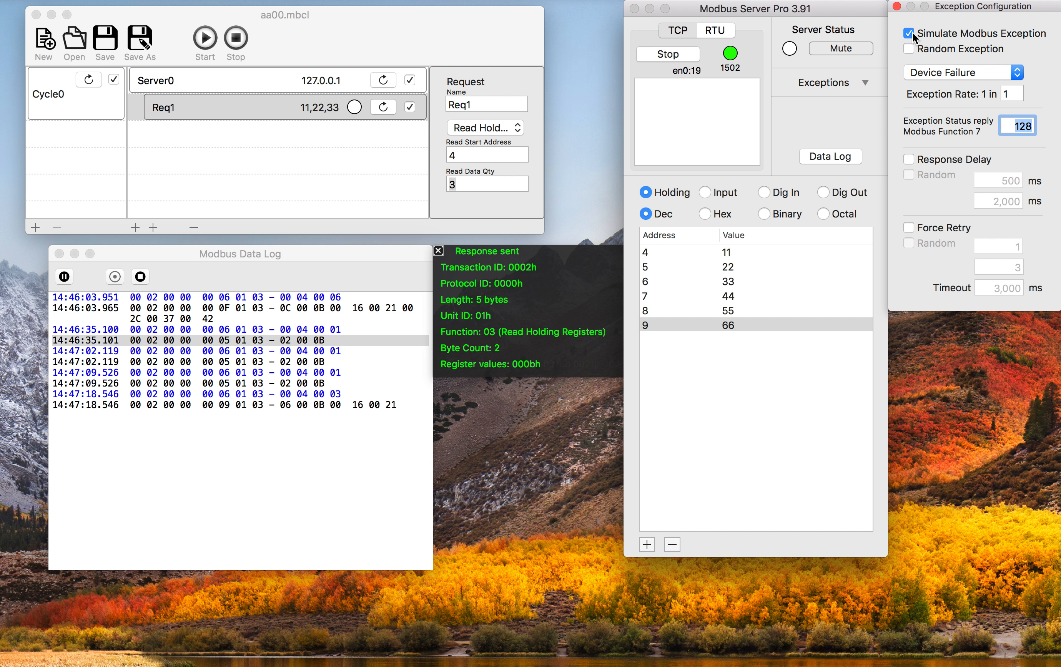
click(913, 33)
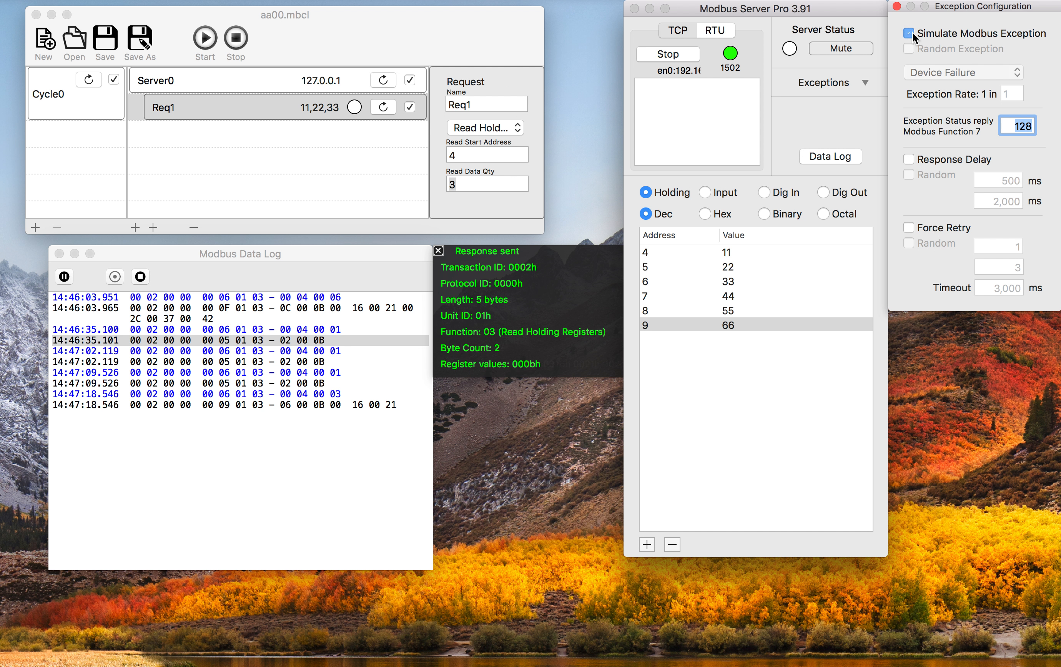
click(913, 32)
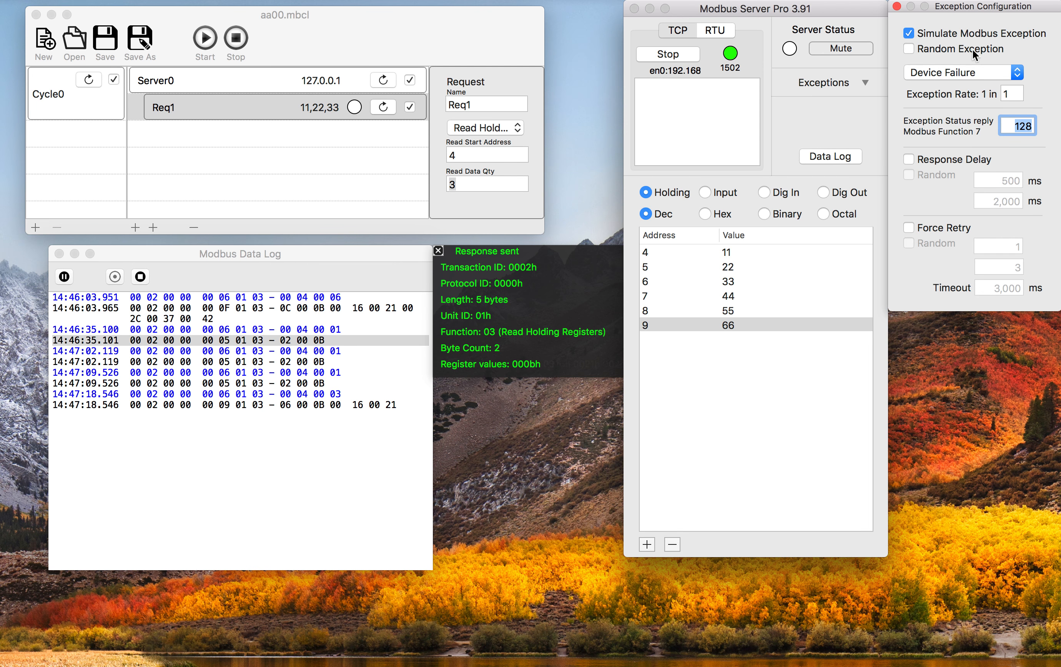
click(1023, 73)
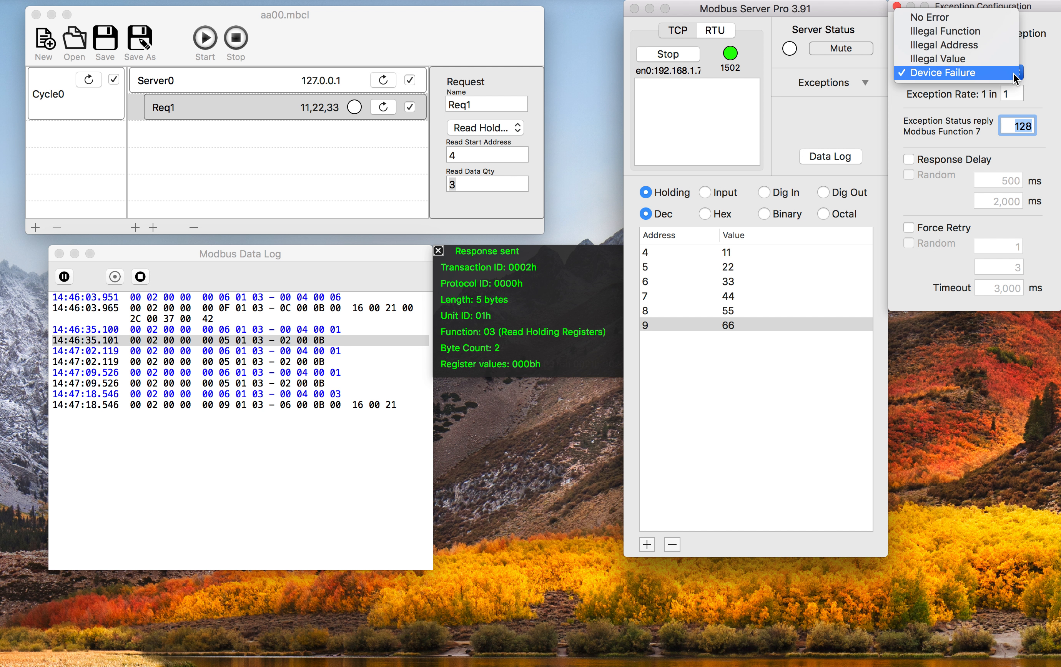
click(975, 47)
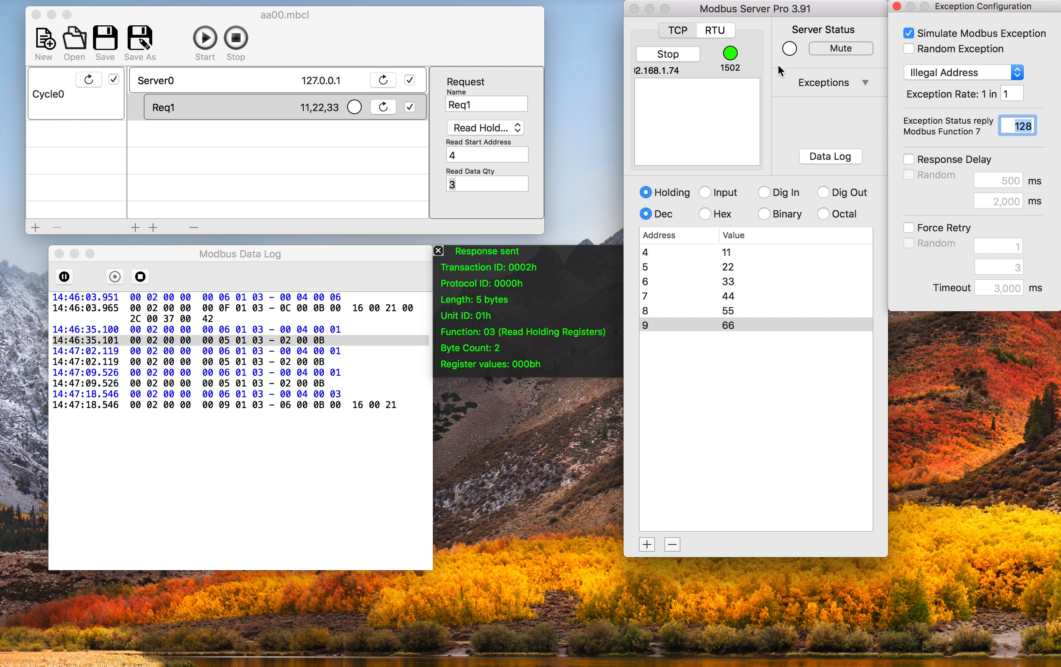
Send Req1 twice with the simulated exception active, toggling the simulation off and back on in between.
click(382, 108)
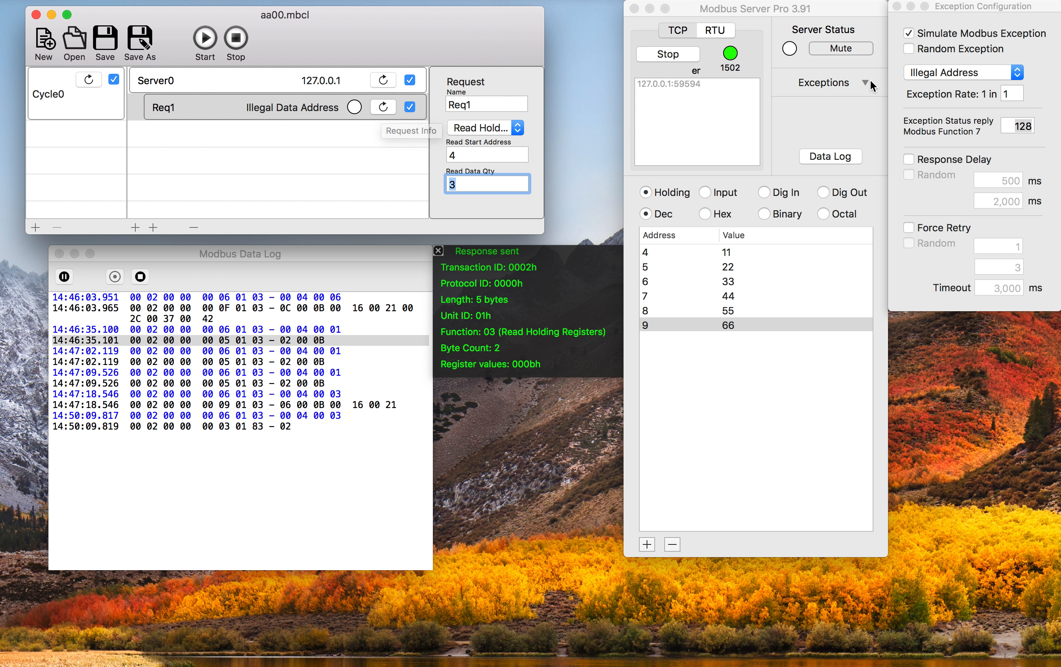
click(910, 36)
click(909, 36)
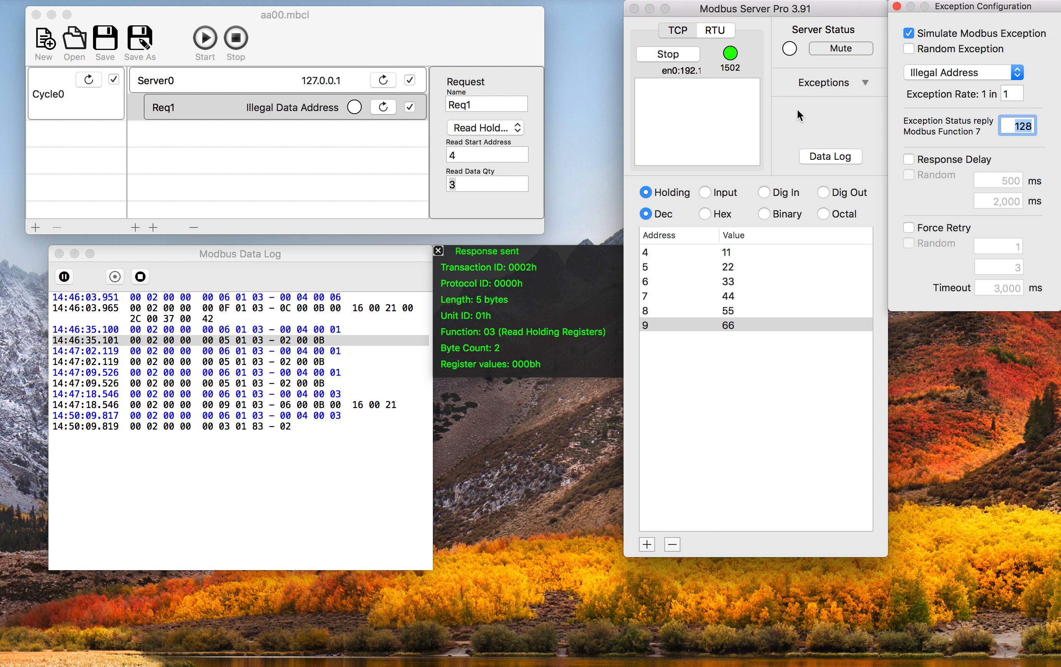
click(383, 106)
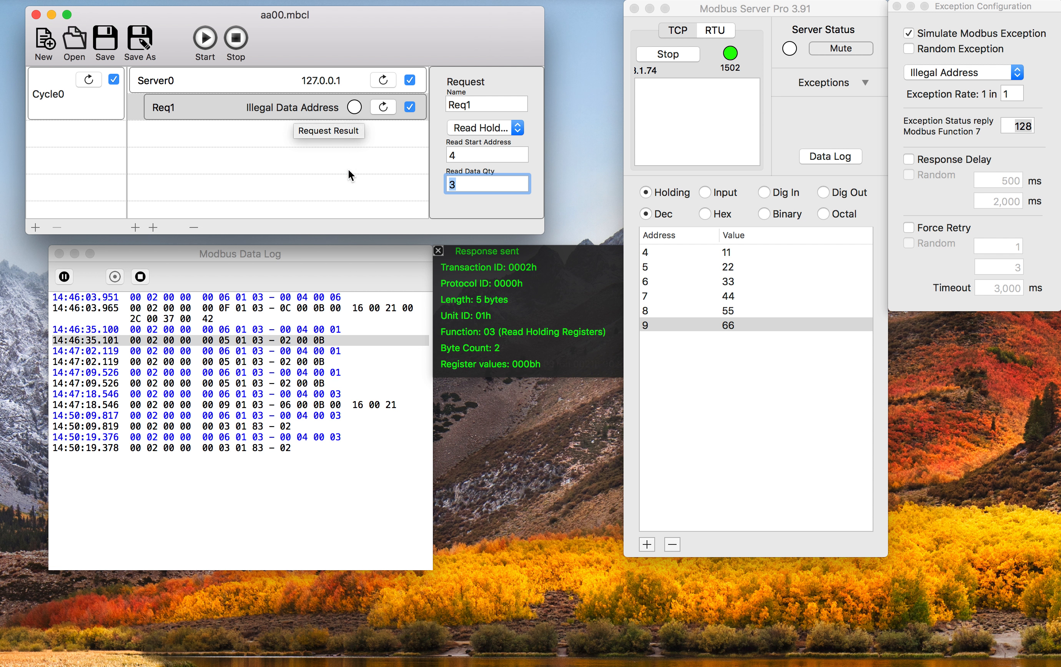
Inspect the decoded details of the latest exception response in the data log and close the details overlay.
click(242, 451)
click(242, 451)
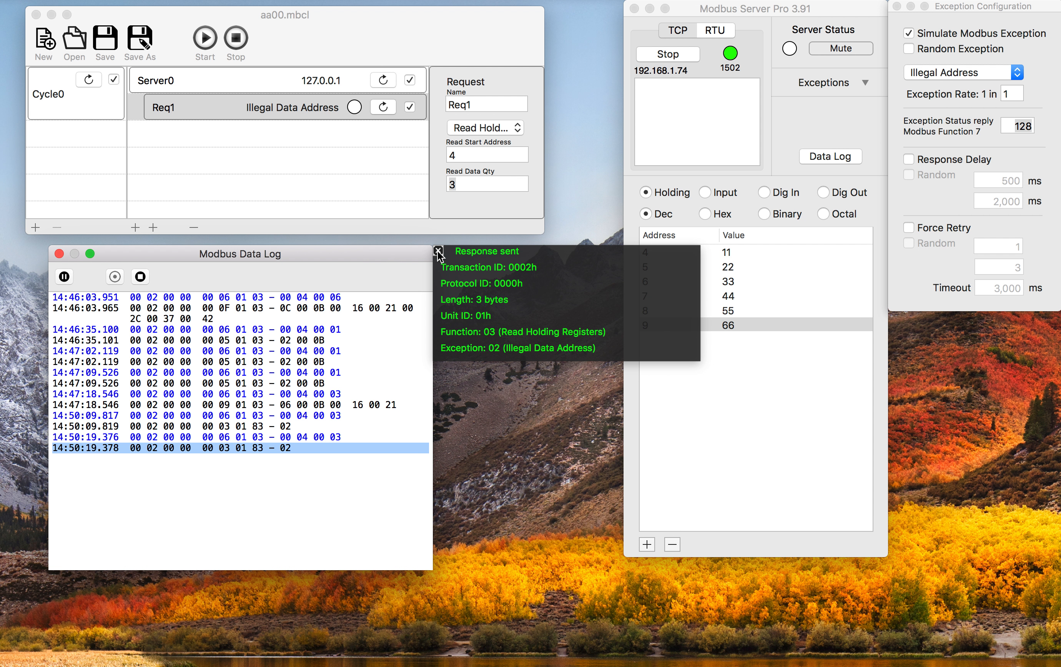
click(438, 251)
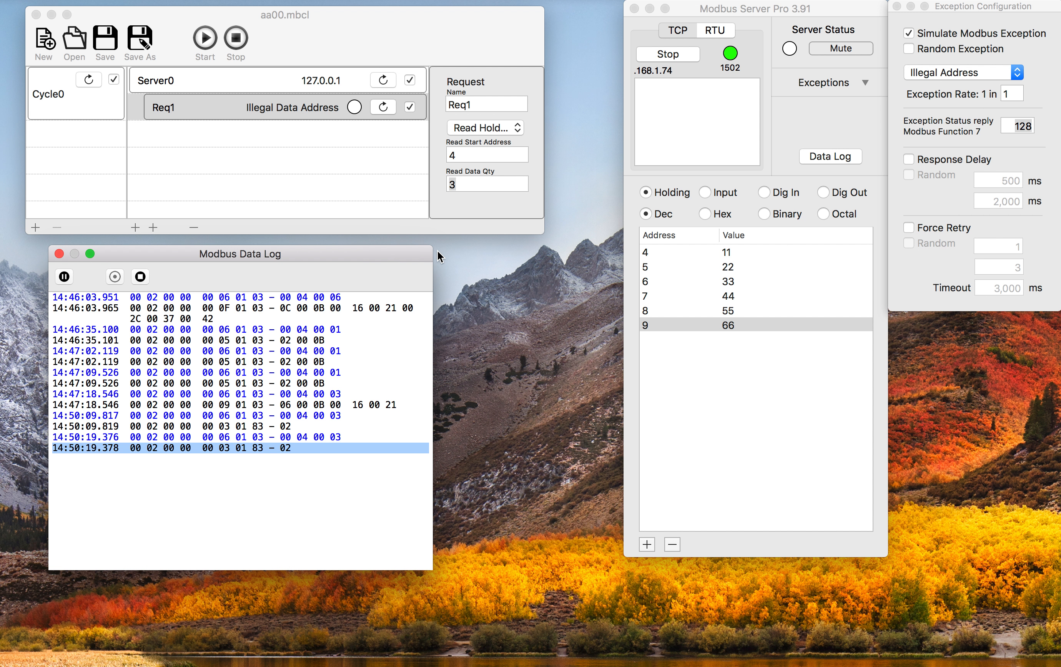